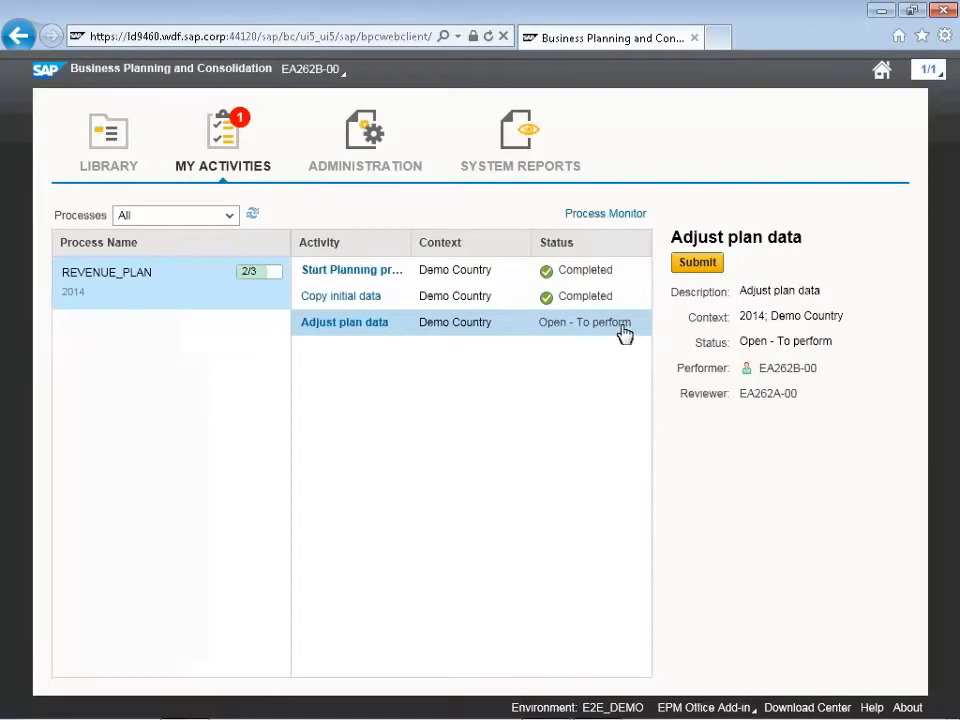
Open the Adjust plan data activity for Demo Country and launch its Adjust with web input form link
left_click(368, 326)
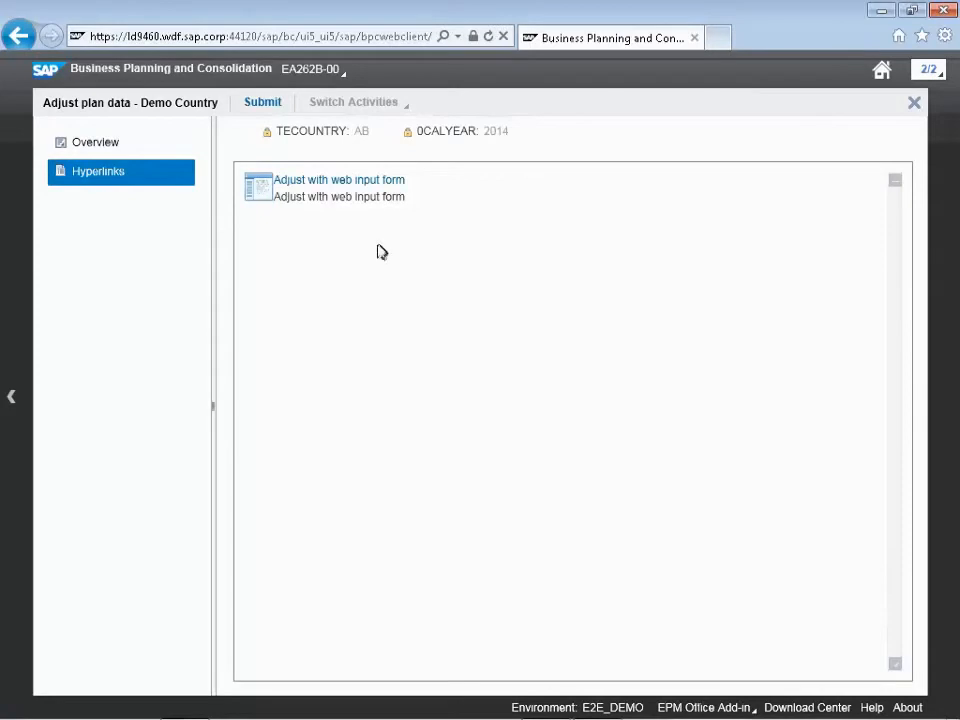
left_click(381, 188)
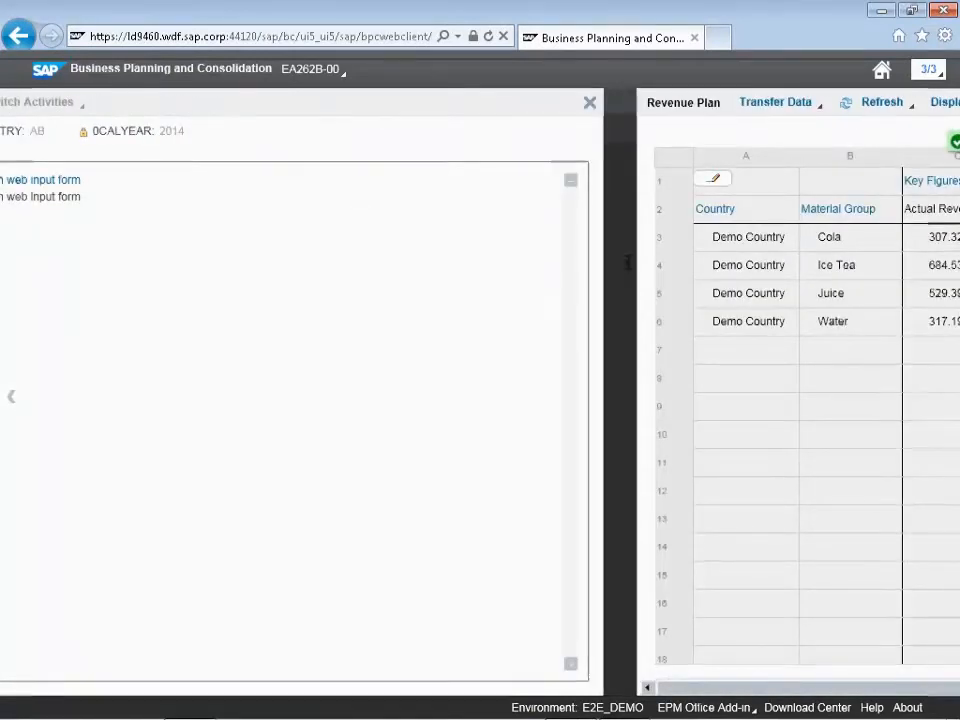
left_click(628, 264)
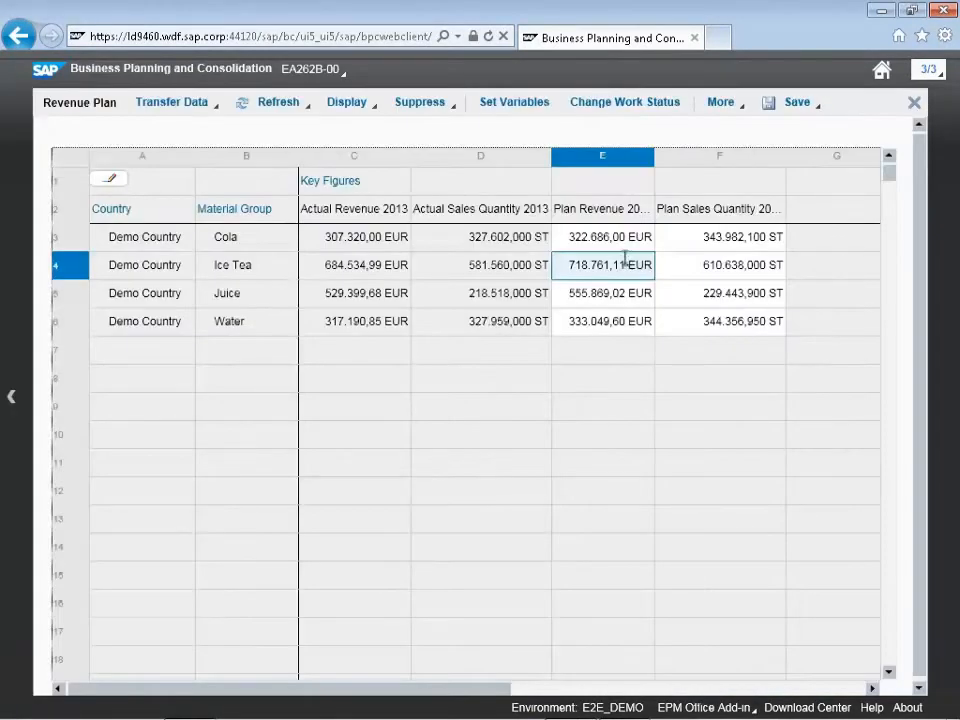
left_click(624, 245)
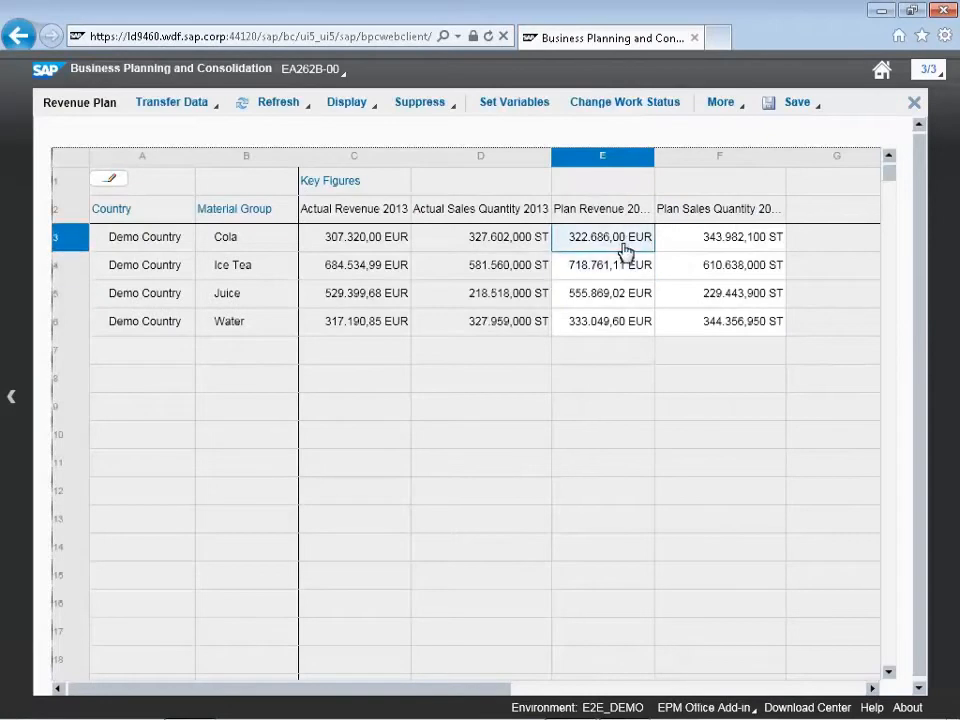
Show the context, page axis and total result in the Revenue Plan report and select the result rows
left_click(350, 103)
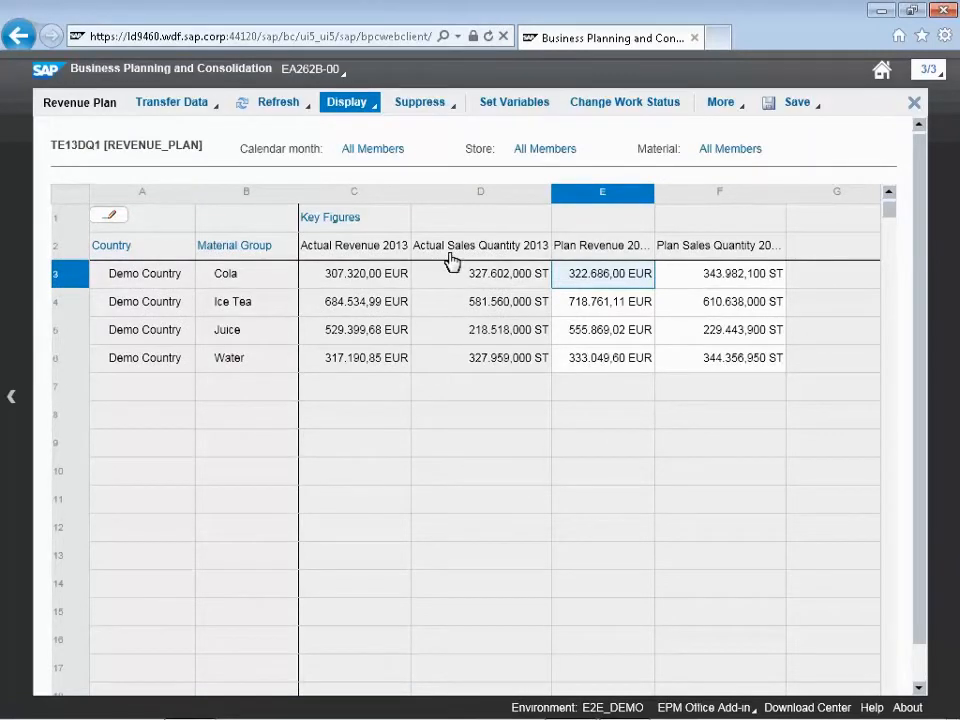
left_click(372, 113)
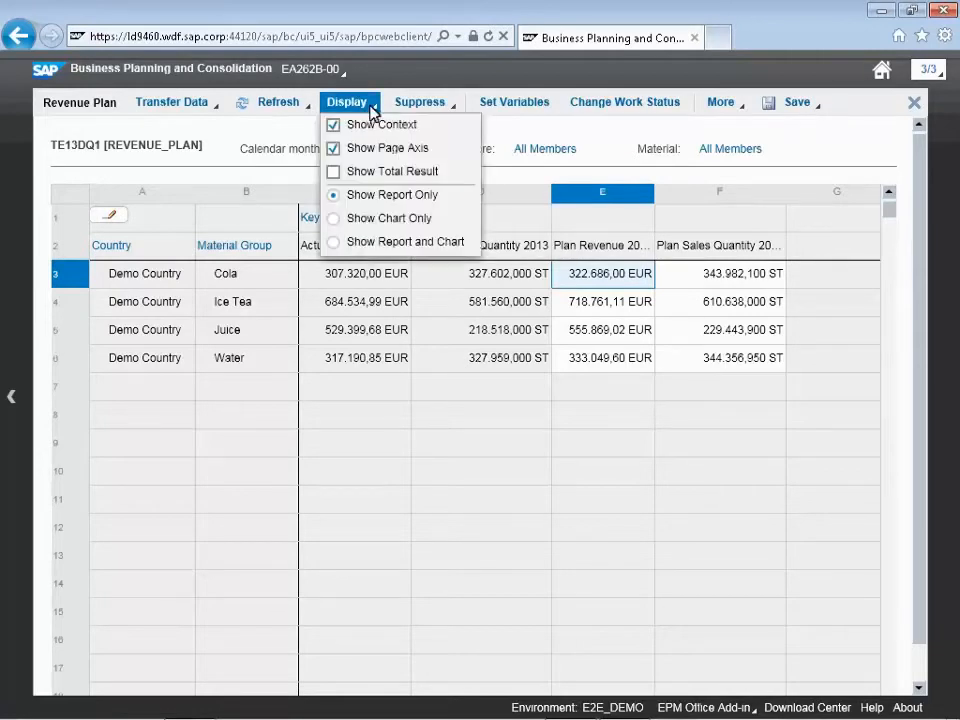
left_click(333, 171)
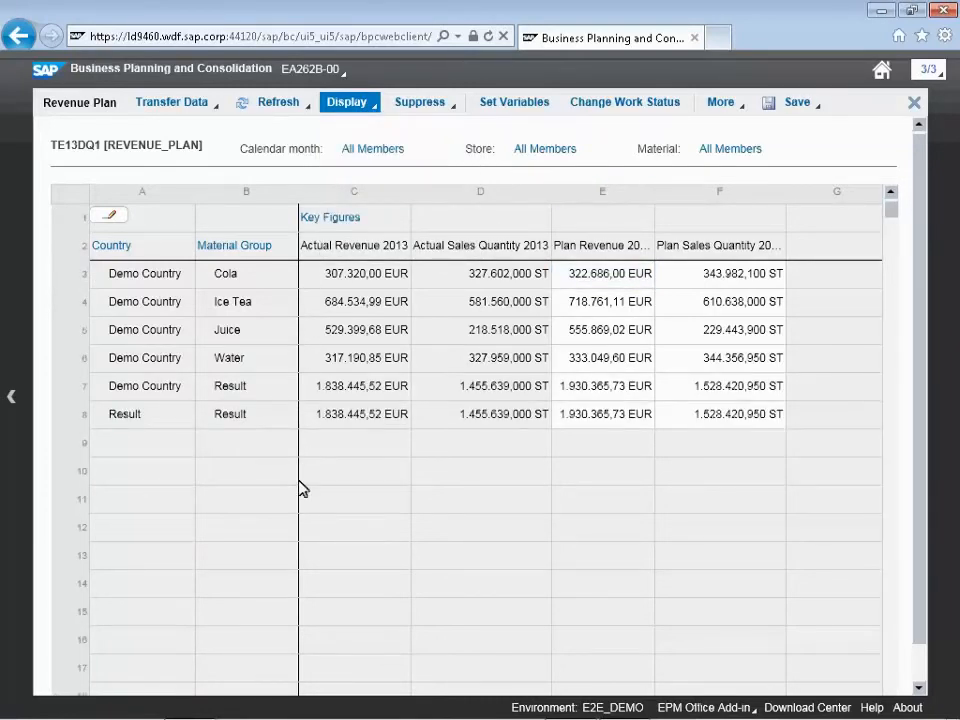
left_click(268, 386)
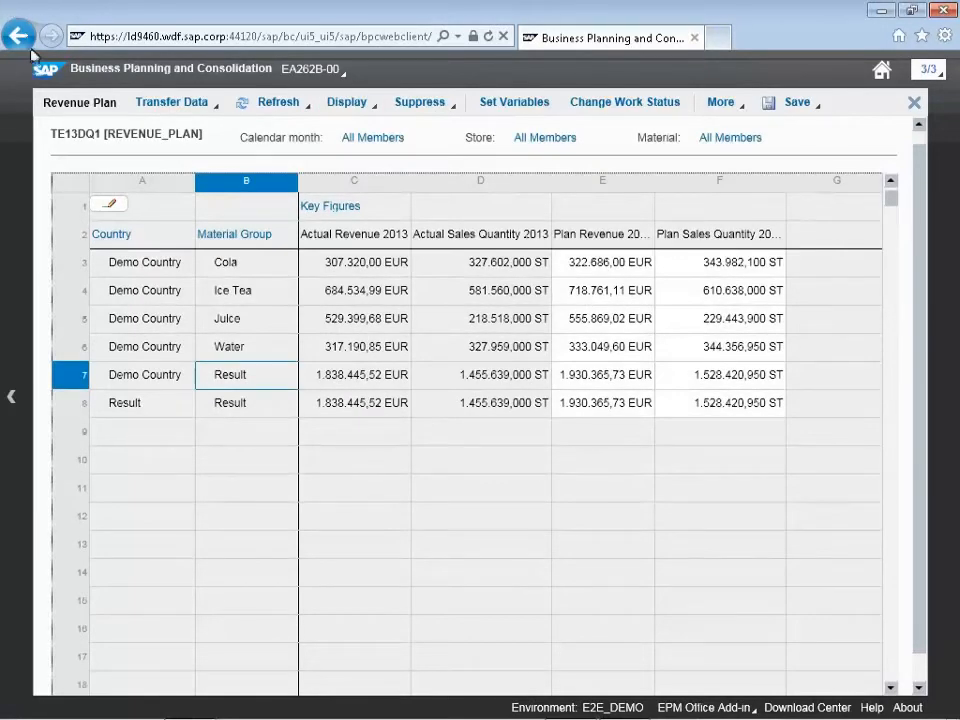
left_click(55, 378)
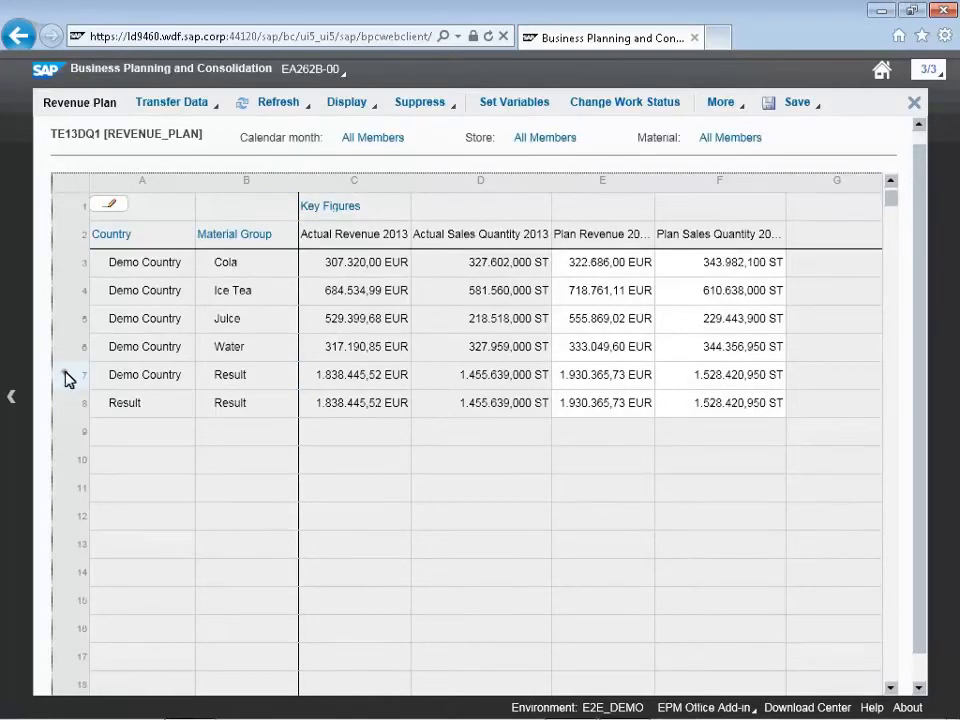
left_click(67, 378)
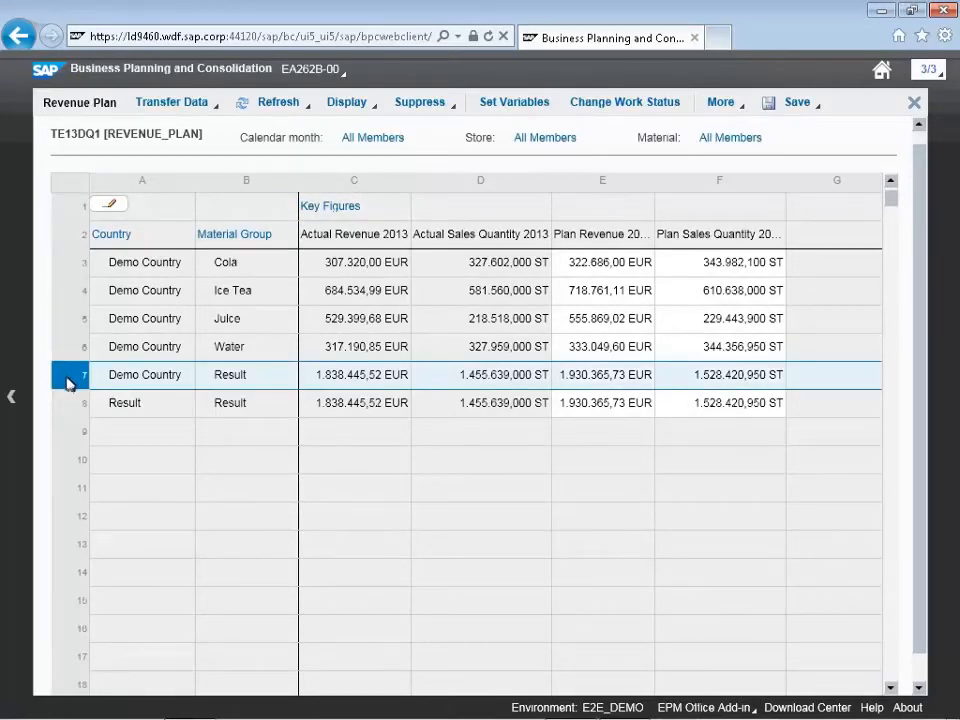
left_click(70, 410)
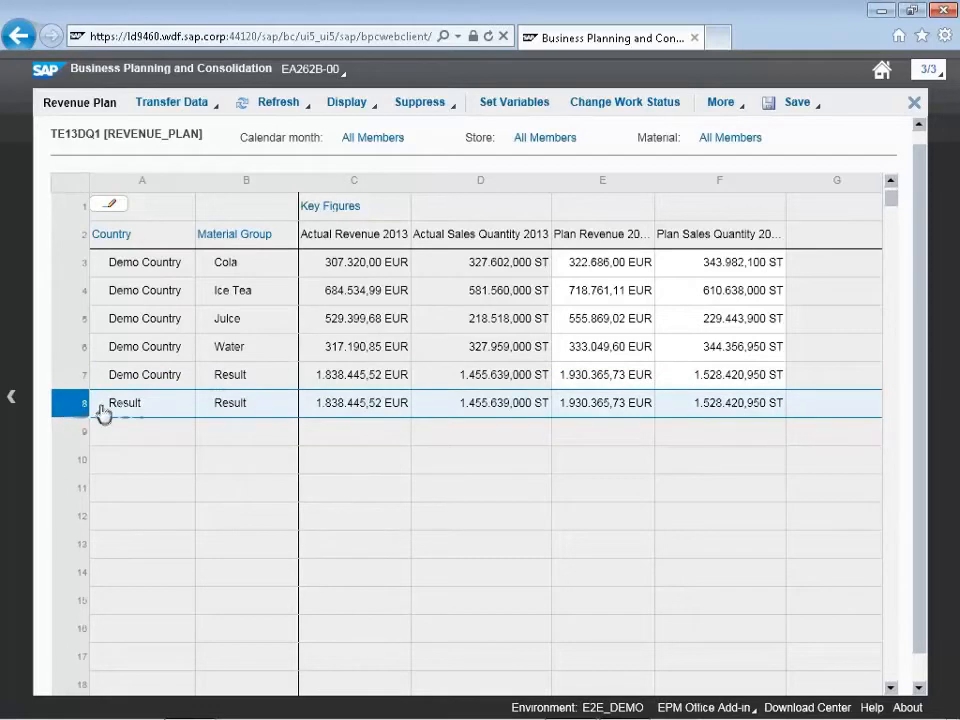
View the plan data as chart only, as report and chart together, and return to report only
left_click(377, 113)
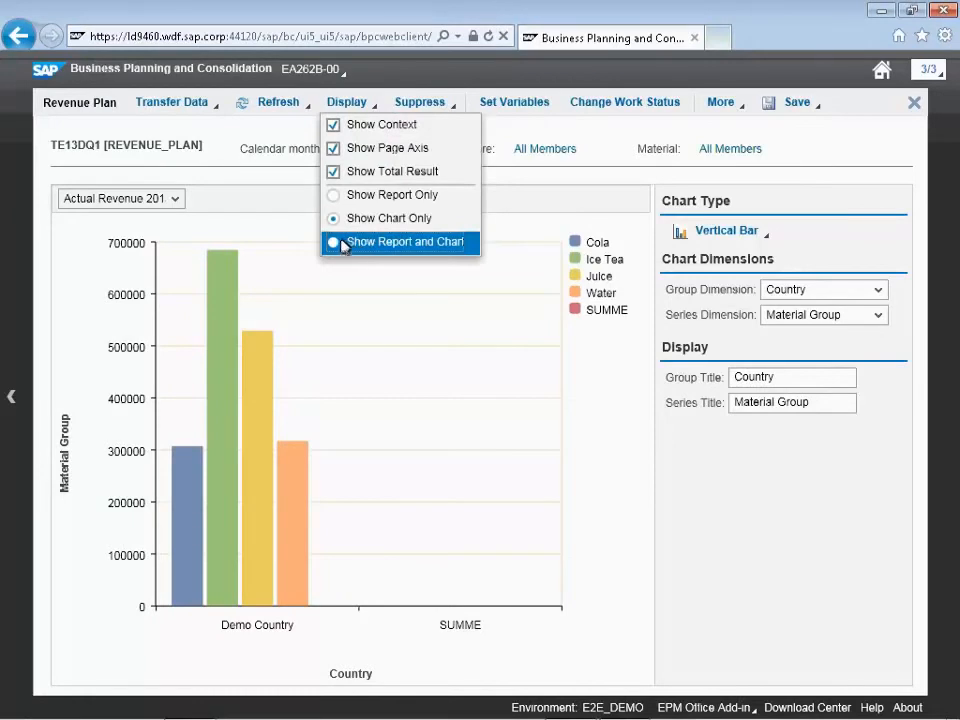
left_click(337, 243)
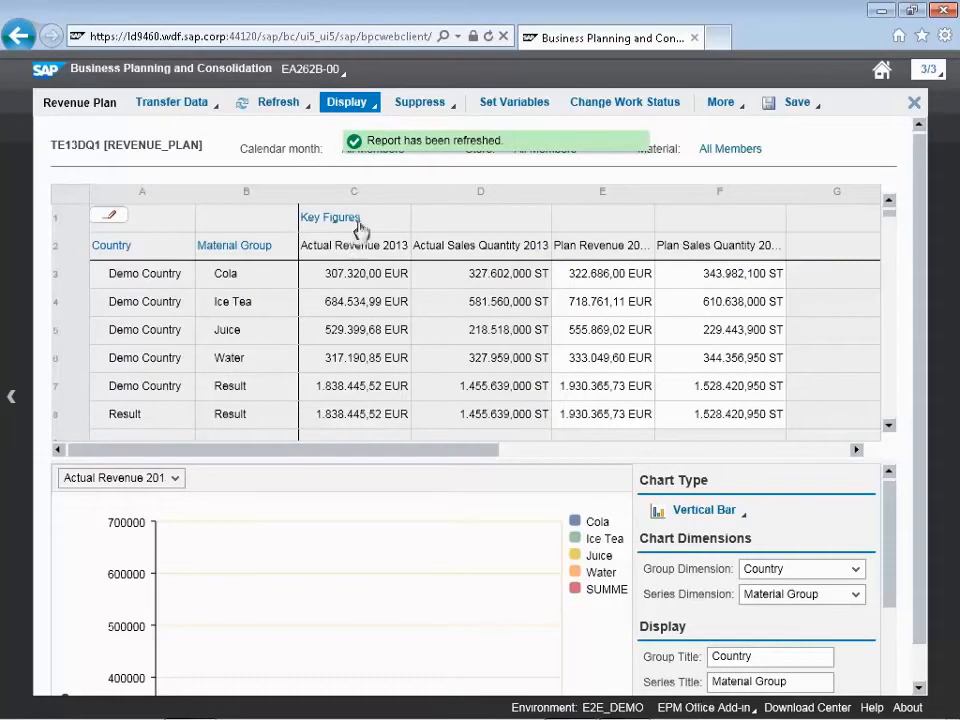
left_click(372, 112)
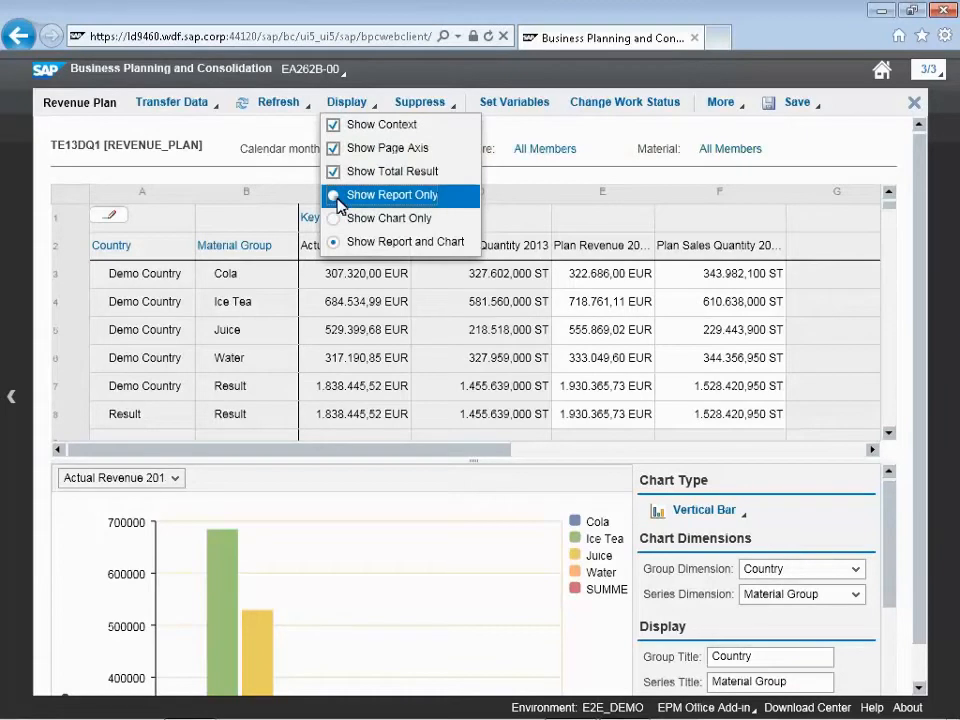
left_click(339, 199)
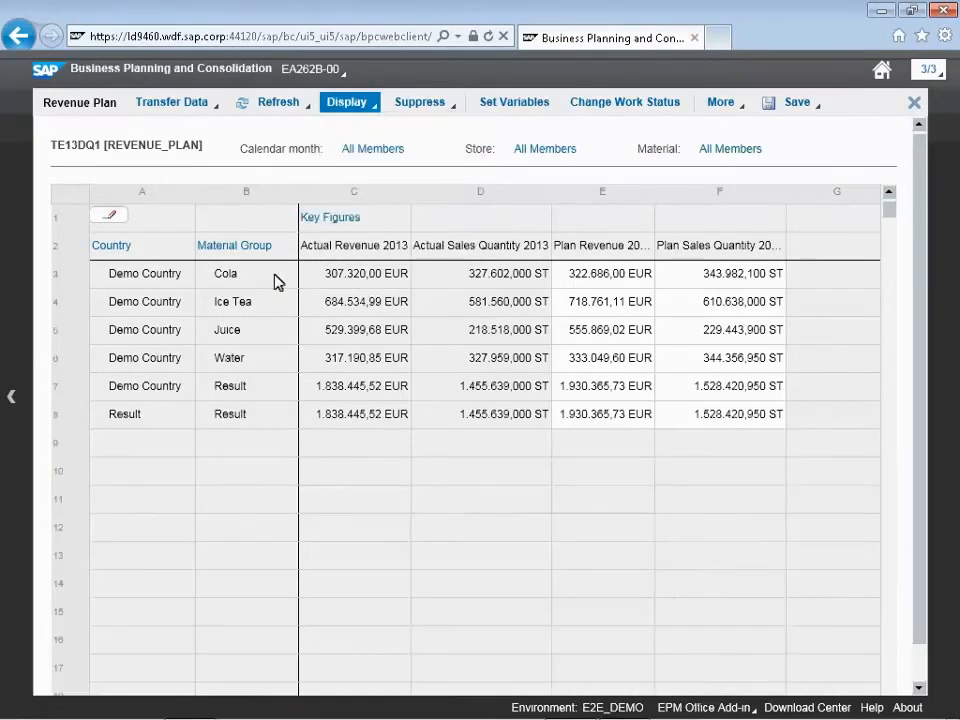
Set the plan revenue for Juice to 600.000 and transfer the report data
left_click(565, 336)
type("600.00")
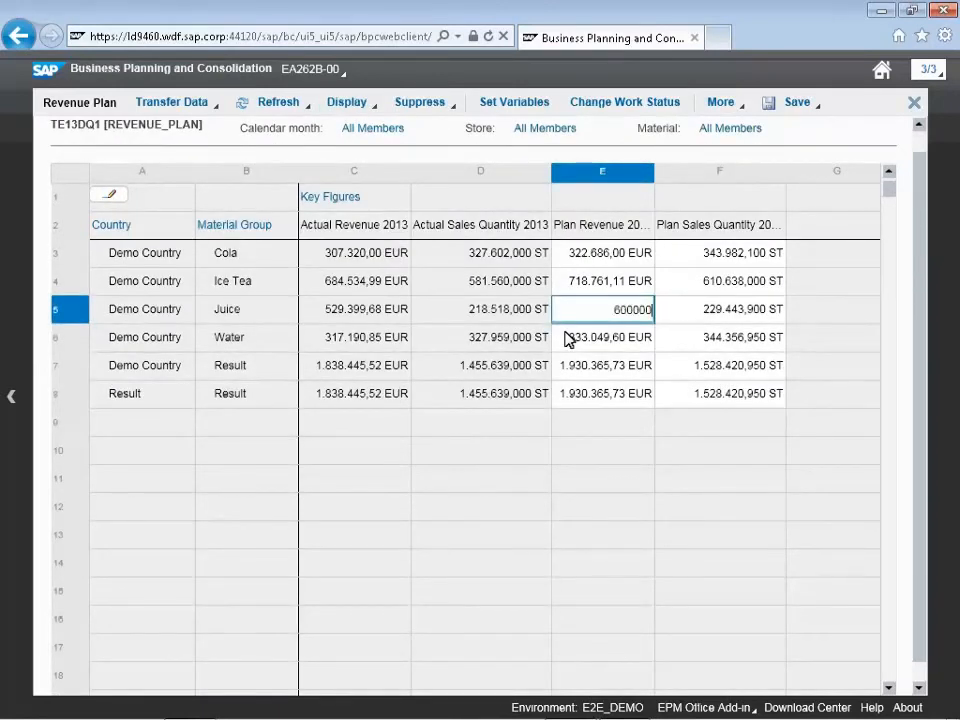
type("0")
key("Return")
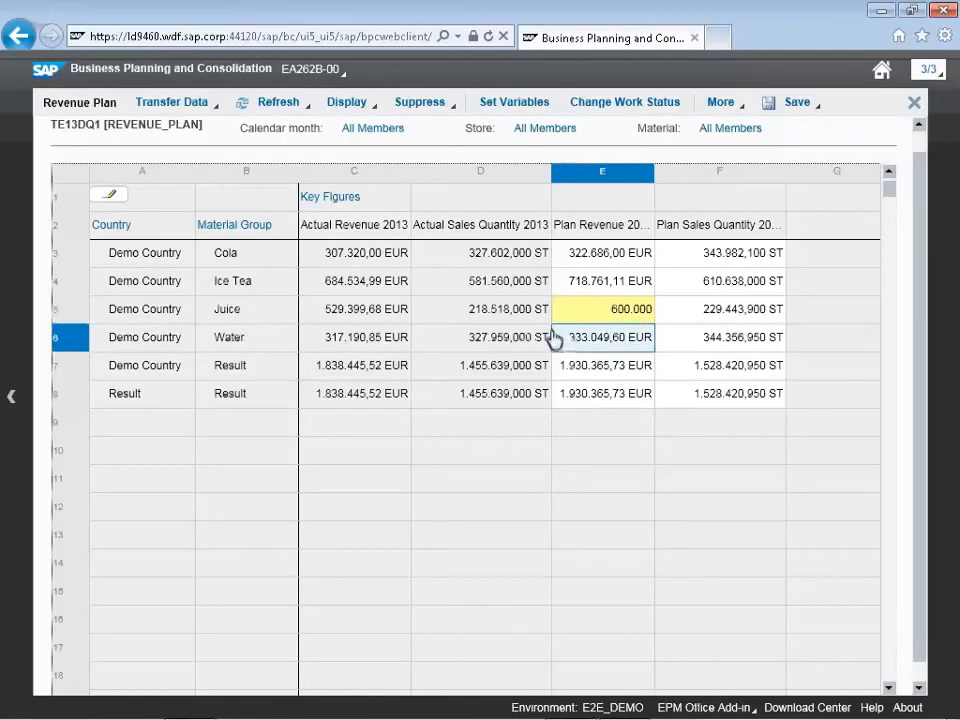
left_click(167, 106)
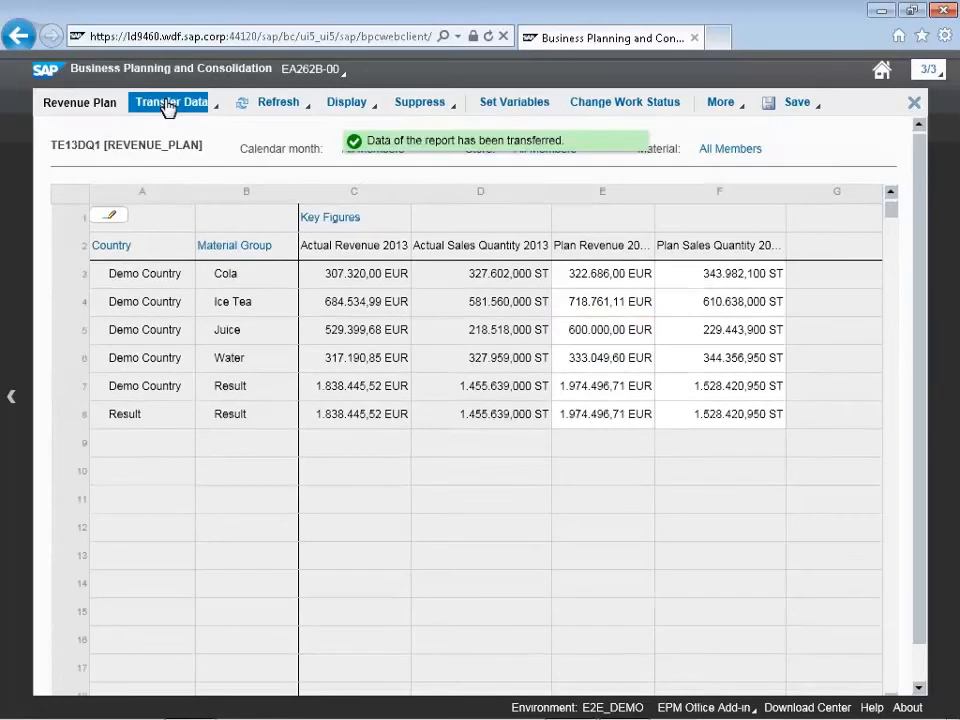
Submit the transferred data of the Revenue Plan report
left_click(218, 108)
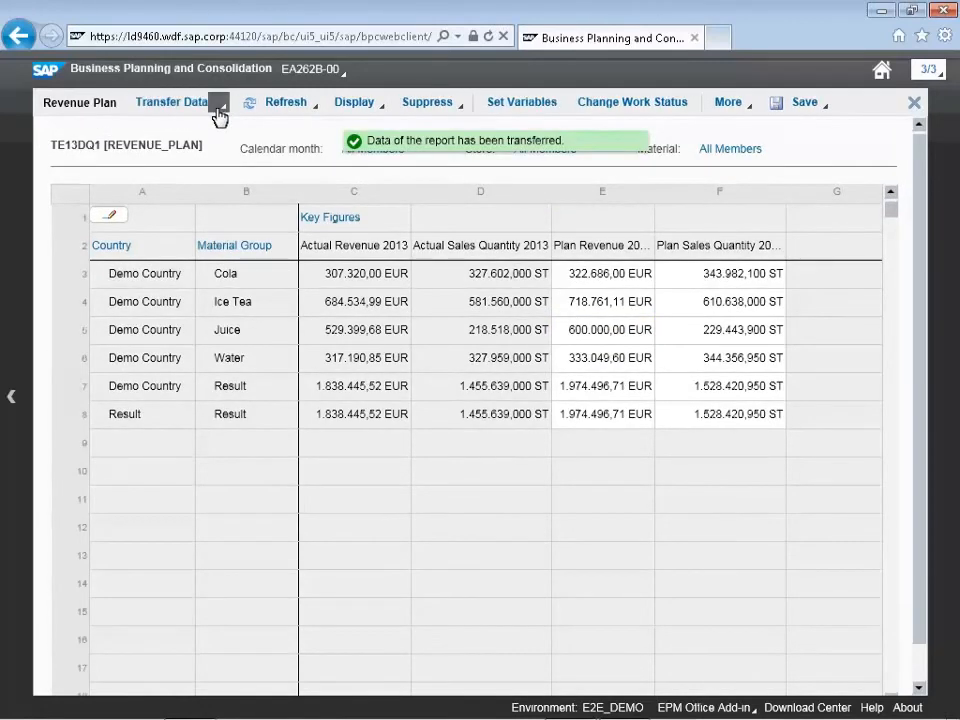
left_click(219, 113)
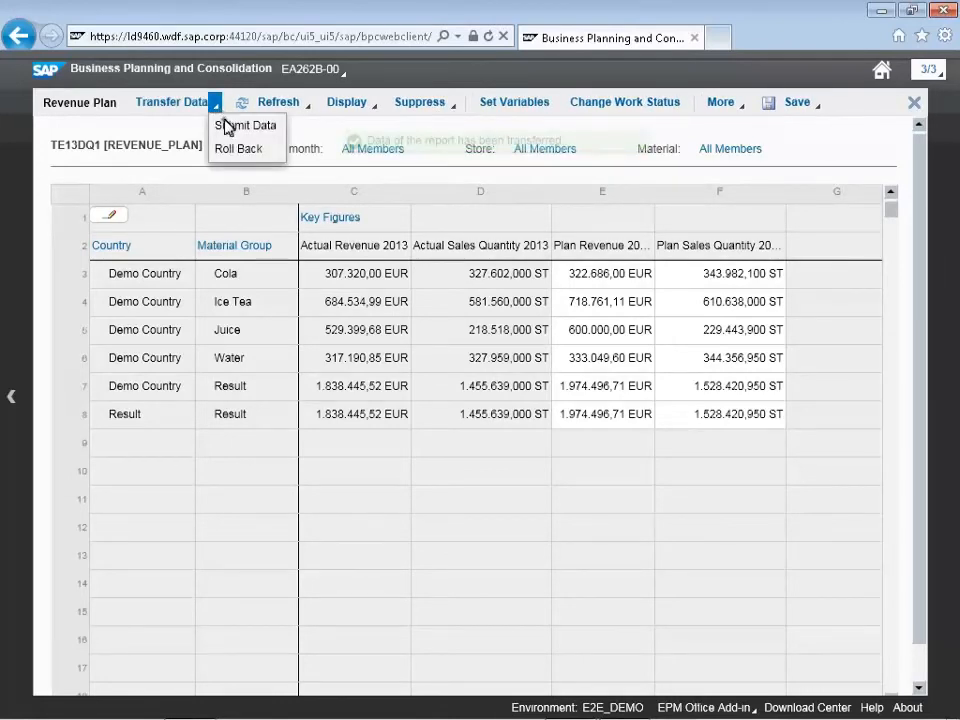
left_click(227, 126)
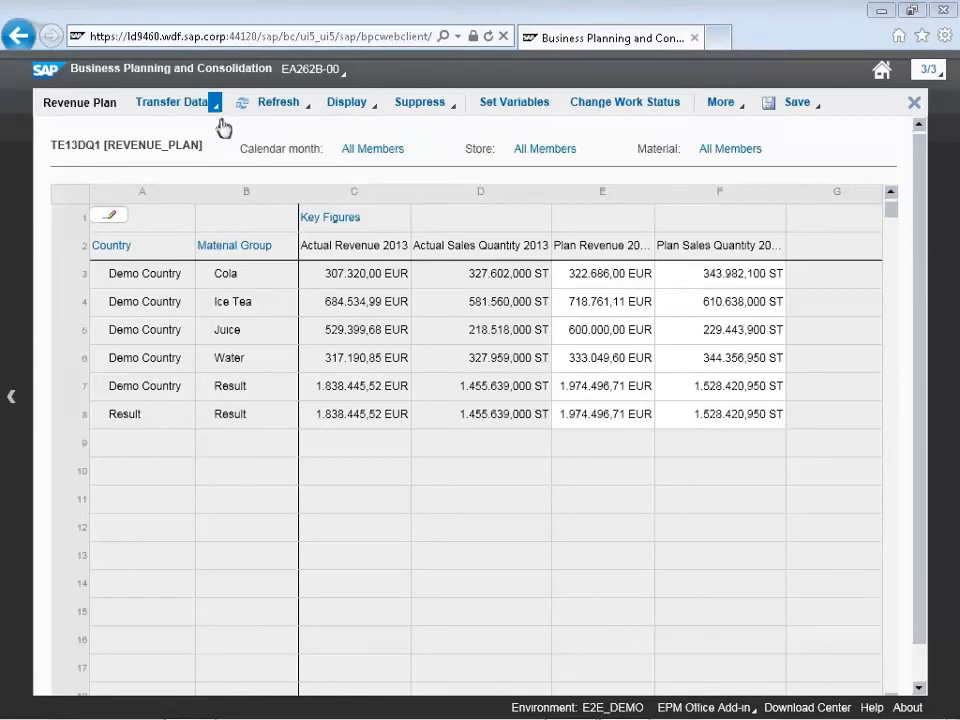
left_click(215, 110)
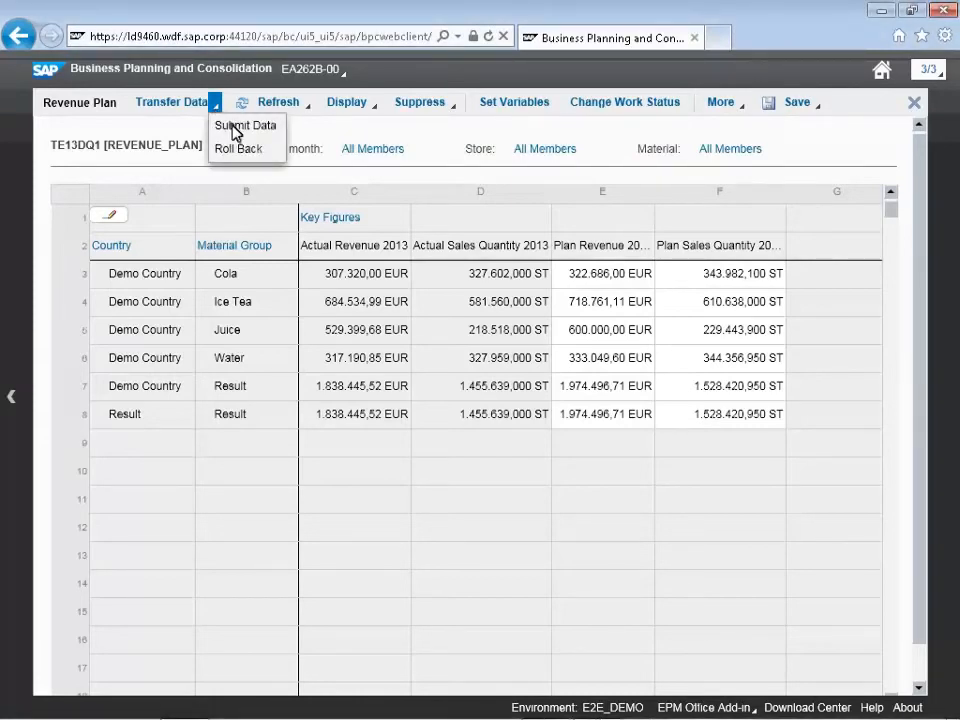
left_click(234, 128)
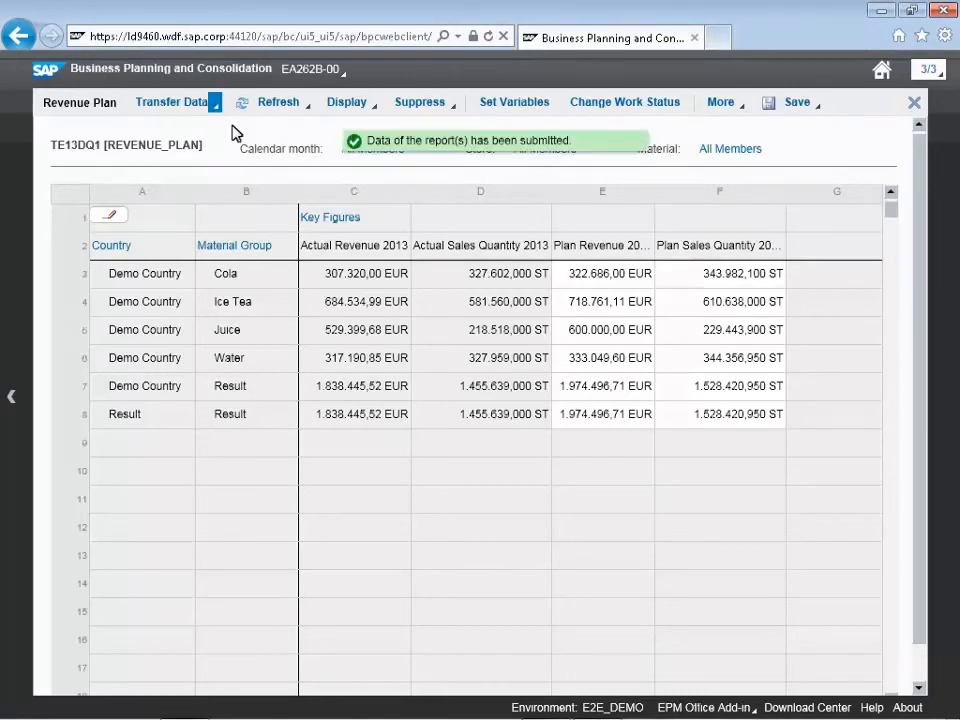
Start a work status change for the plan data and choose AB as the TECOUNTRY member
left_click(676, 426)
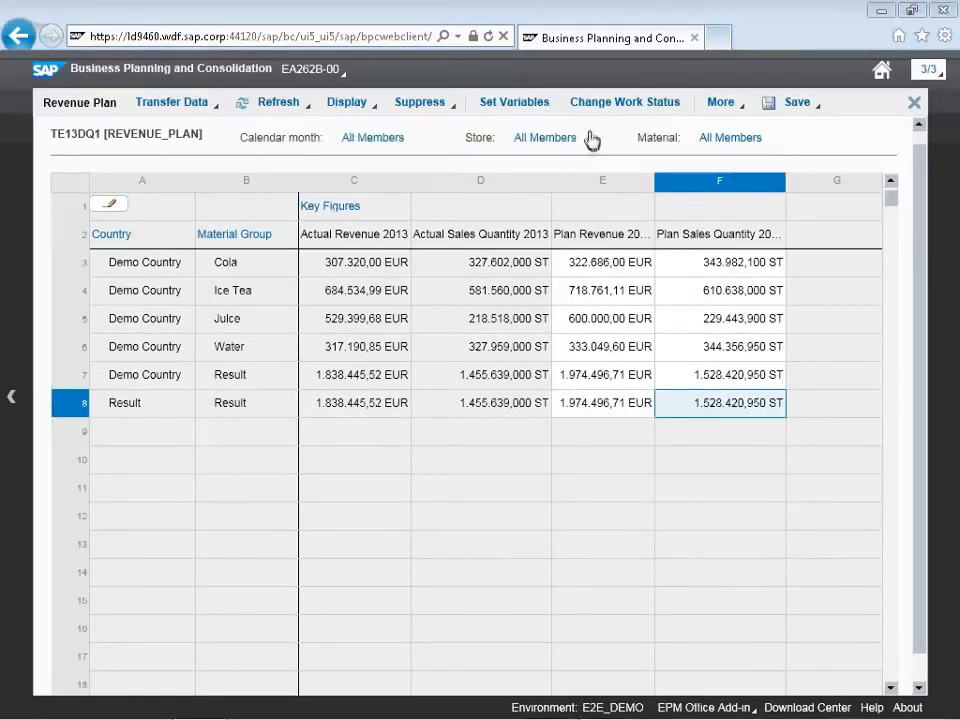
left_click(594, 112)
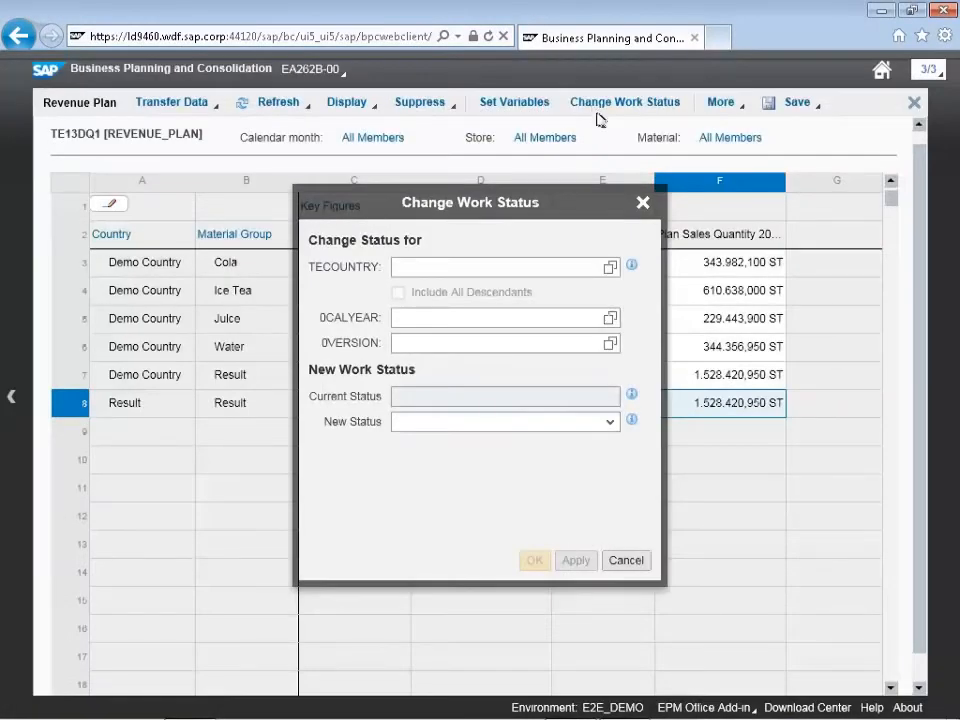
left_click(610, 267)
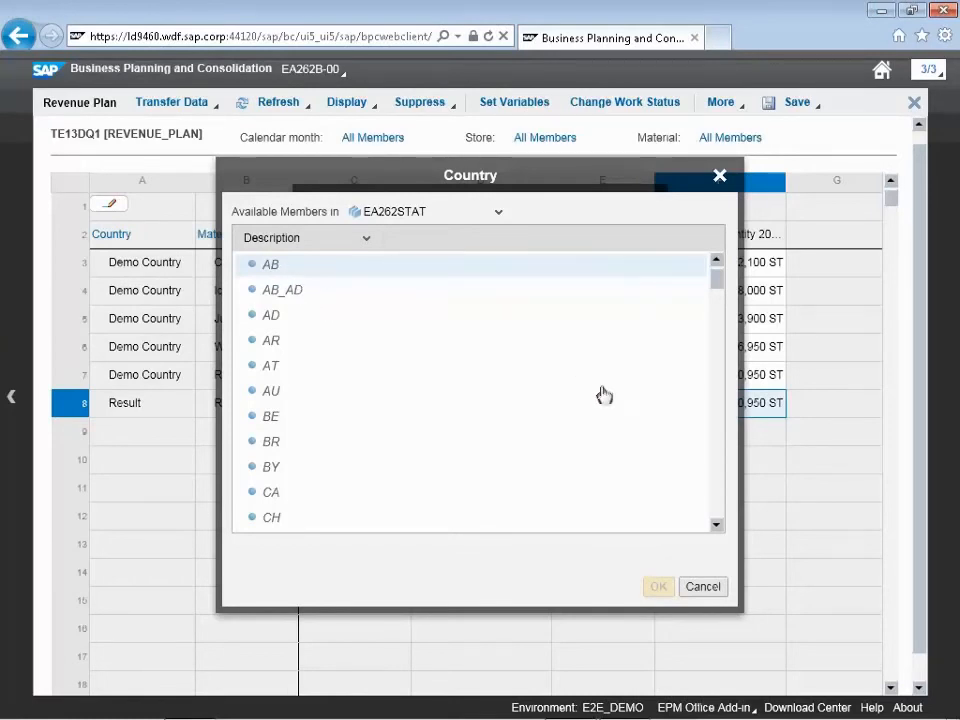
left_click(658, 588)
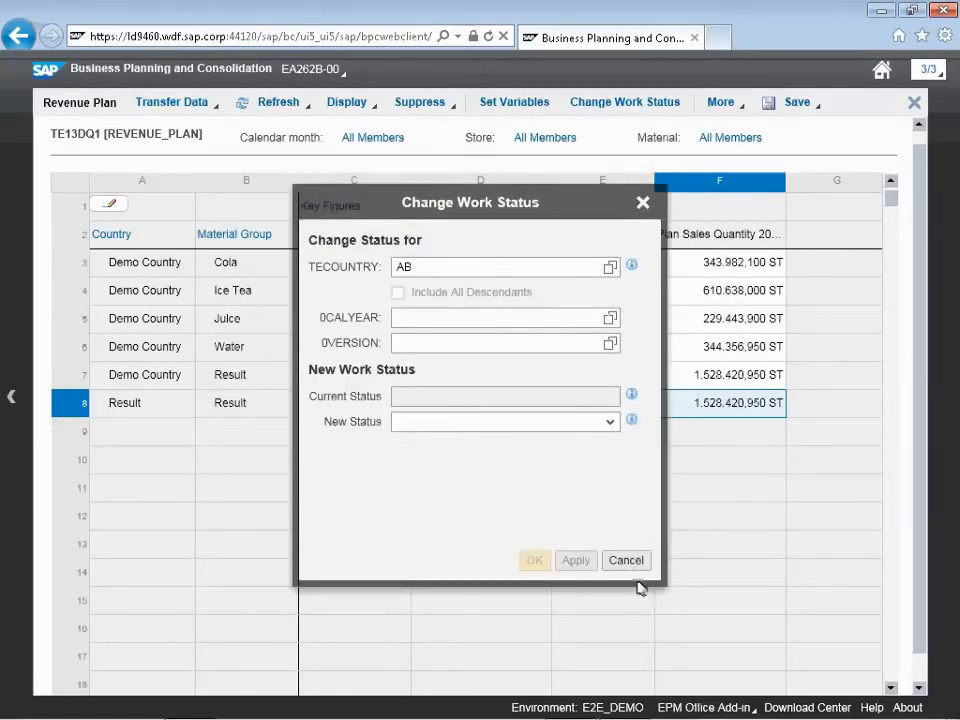
Choose 2014 as the 0CALYEAR member and B01 as the 0VERSION member for the work status change
left_click(610, 318)
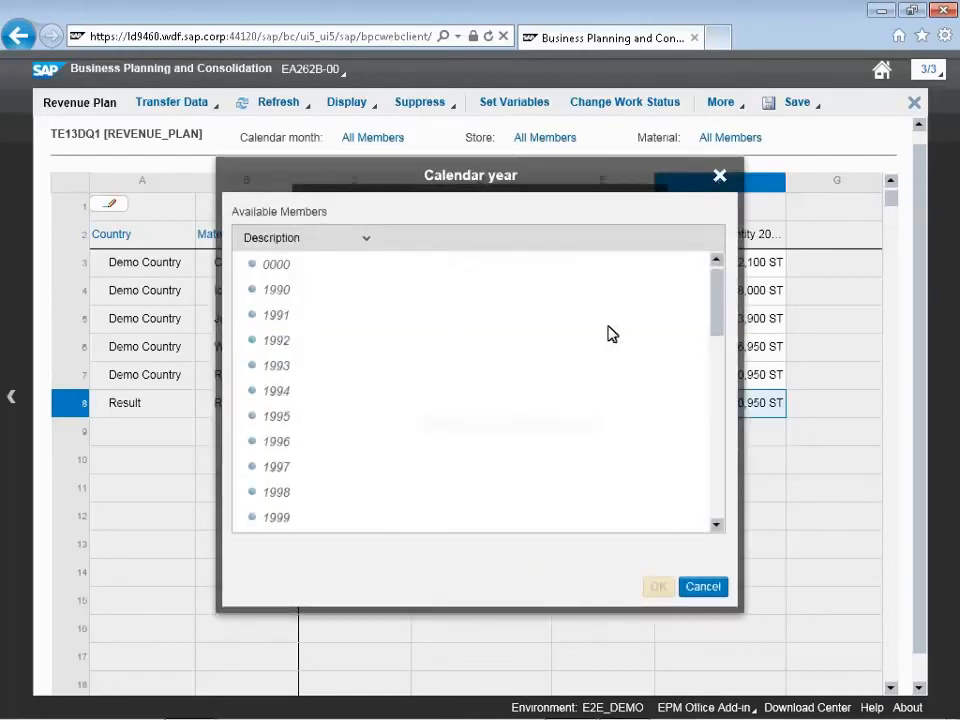
left_click(520, 330)
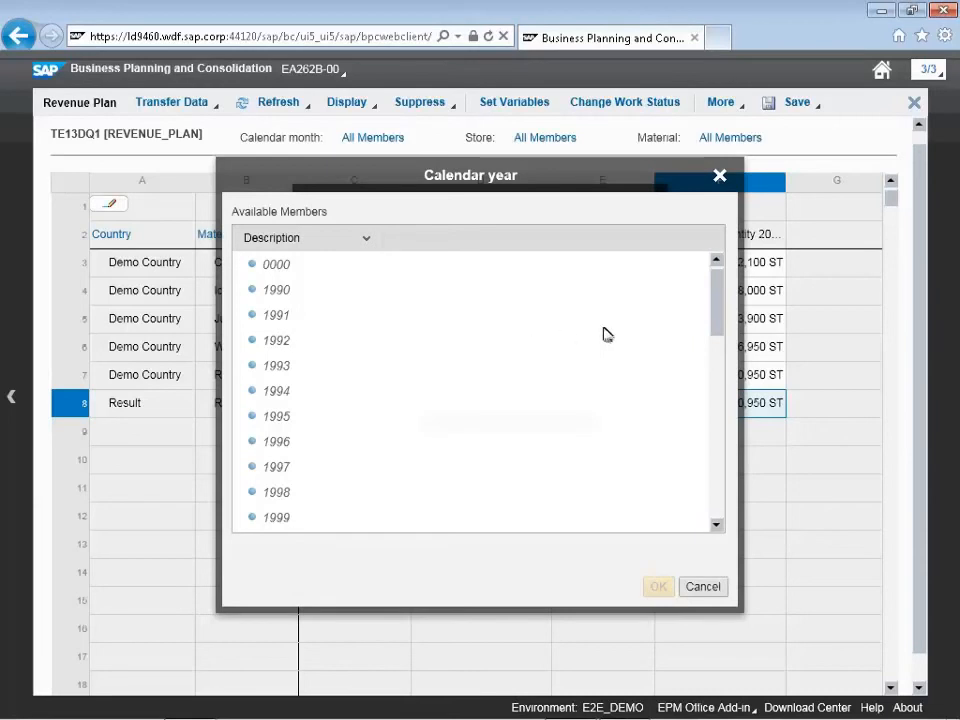
left_click_drag(716, 297, 727, 430)
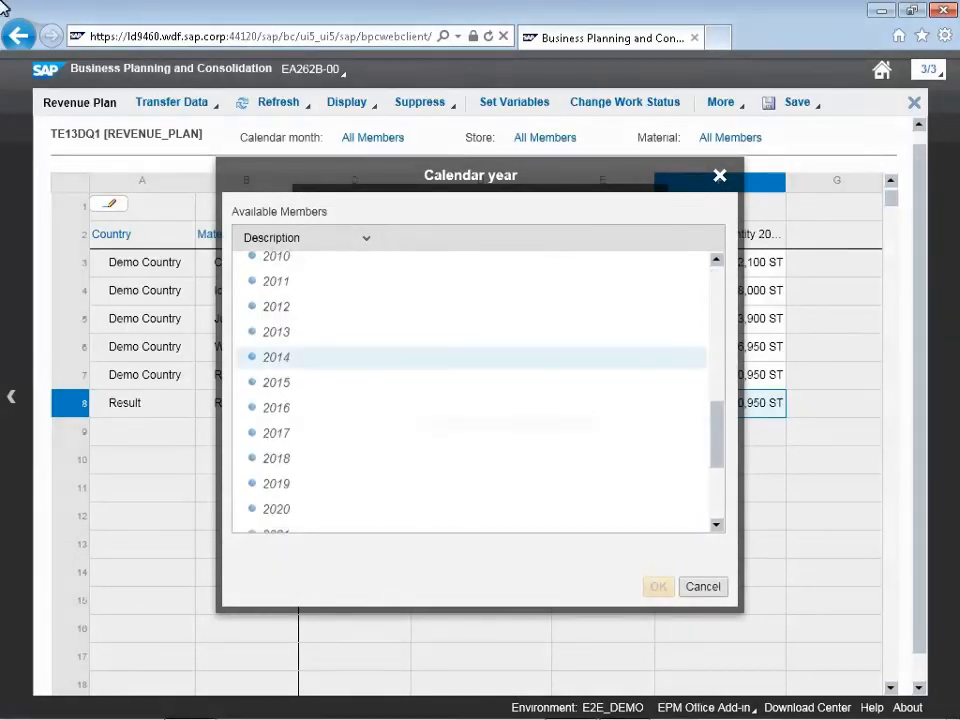
left_click(361, 364)
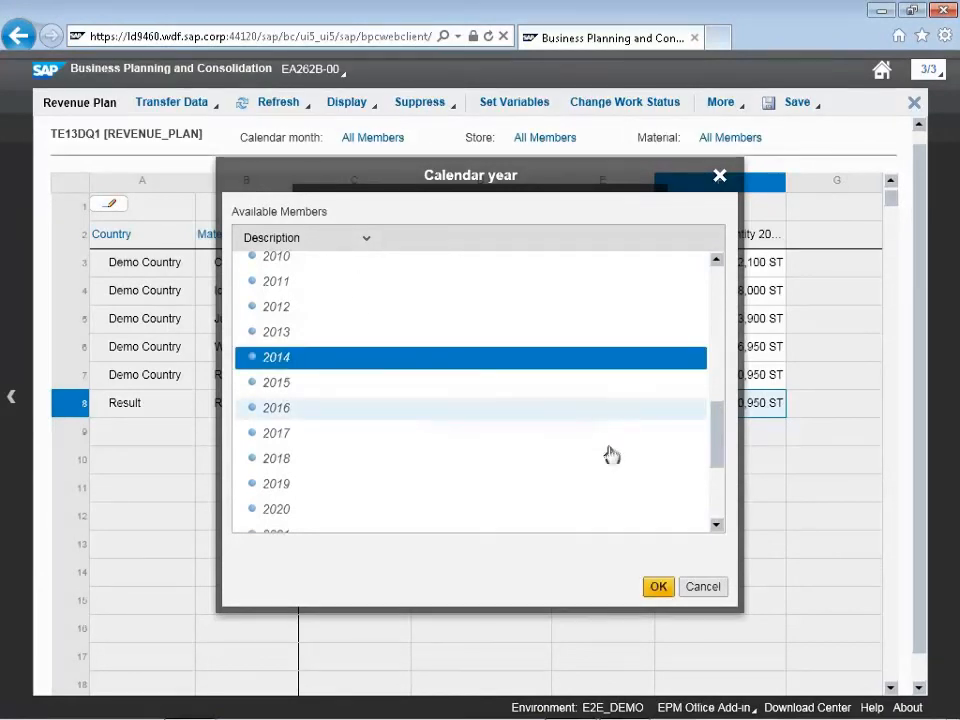
left_click(656, 587)
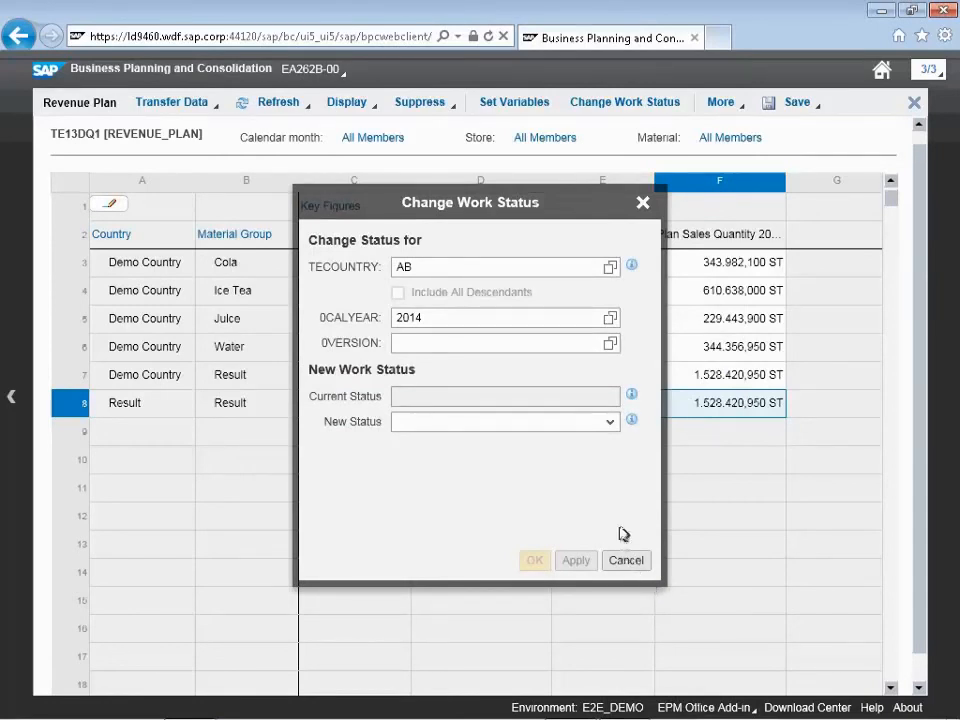
left_click(609, 344)
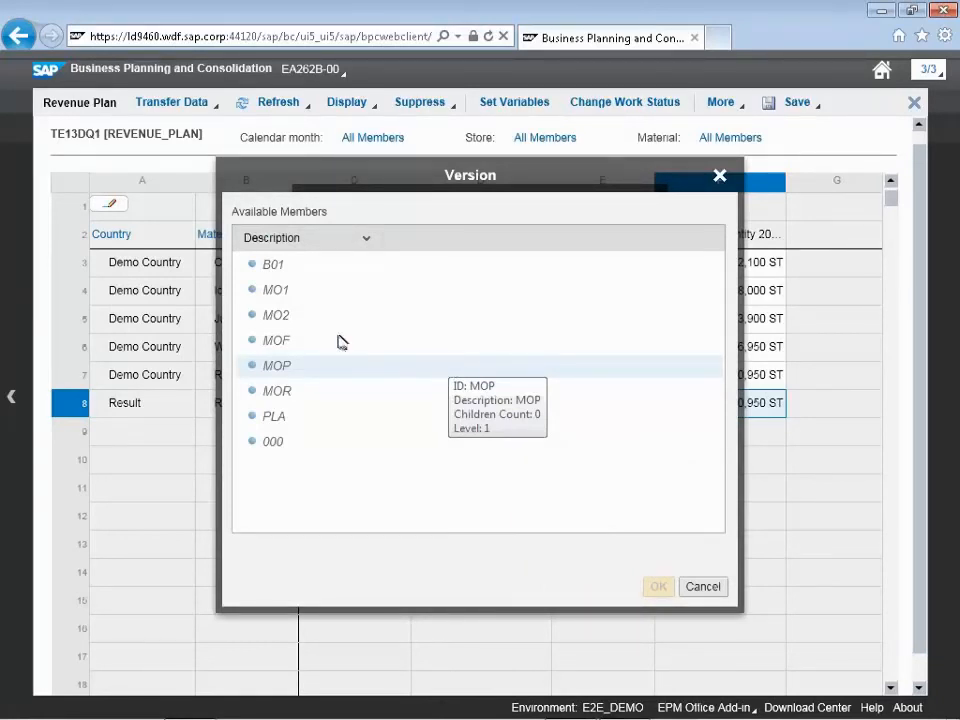
left_click(304, 266)
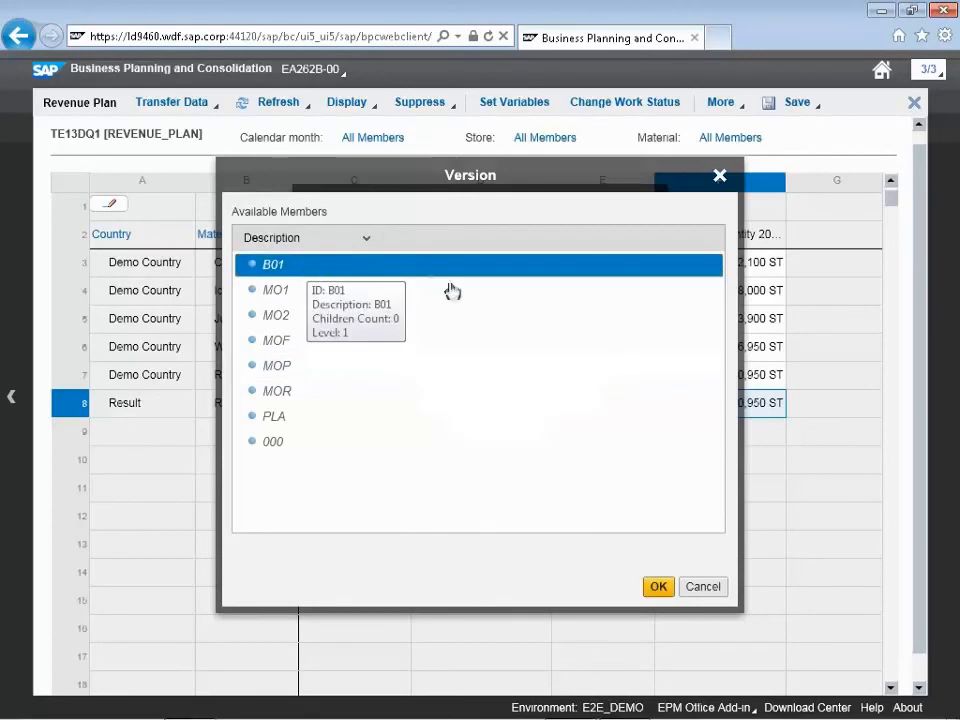
left_click(656, 588)
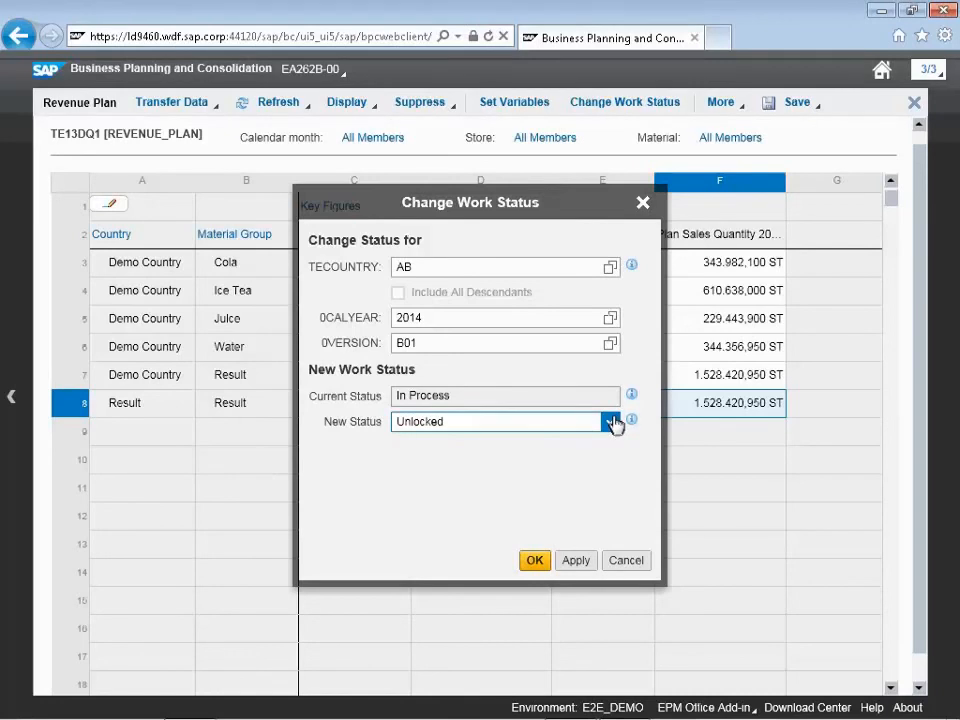
Set the new work status to Sent for approval and apply it
left_click(610, 423)
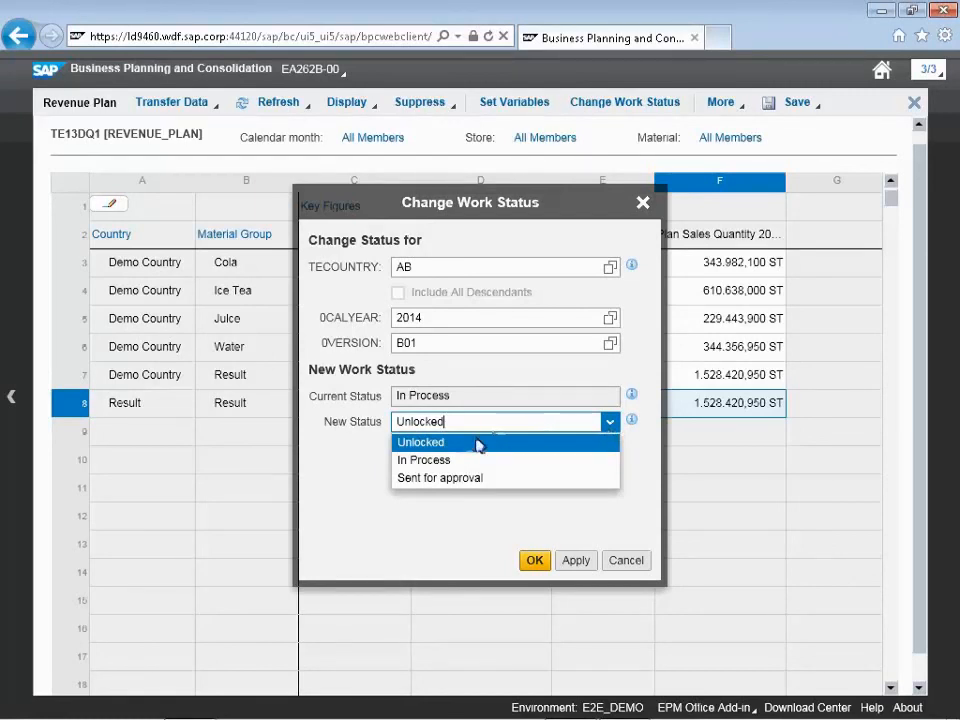
left_click(437, 479)
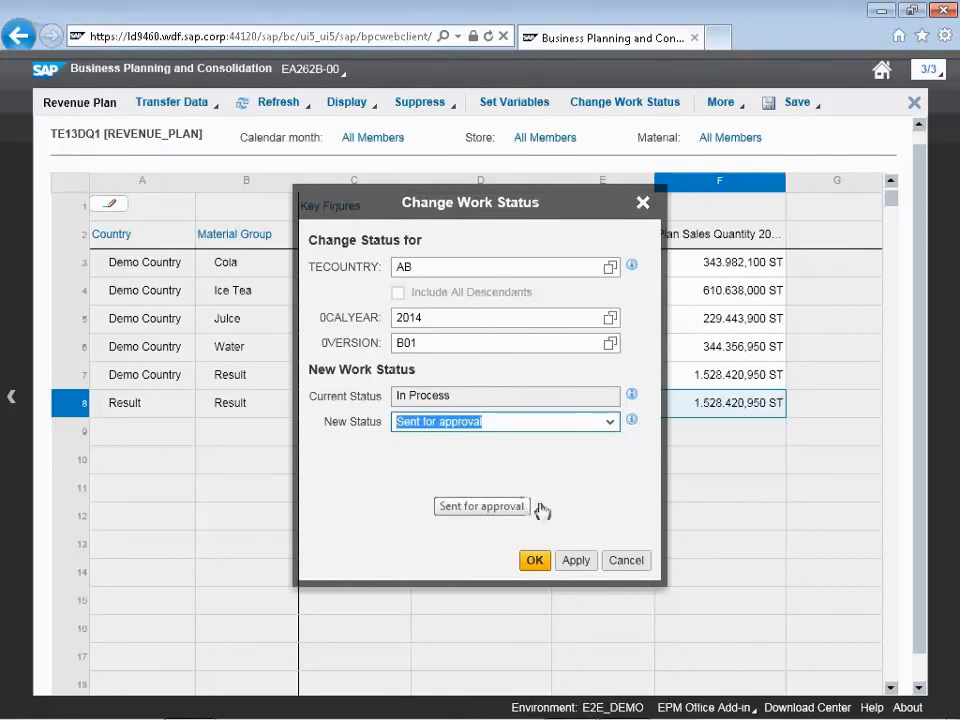
left_click(573, 563)
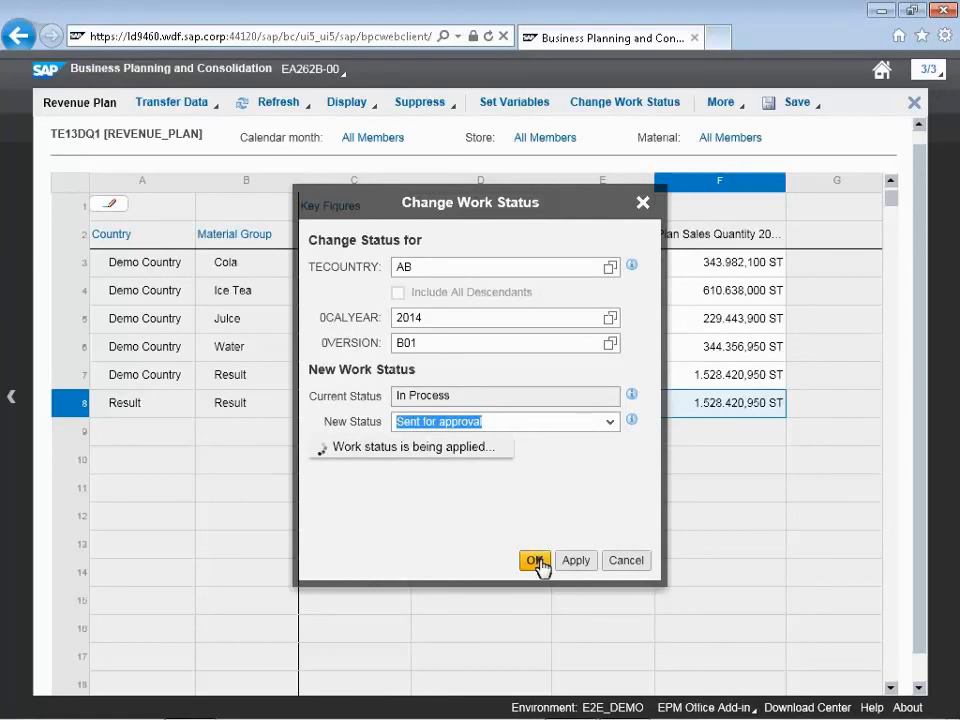
left_click(537, 560)
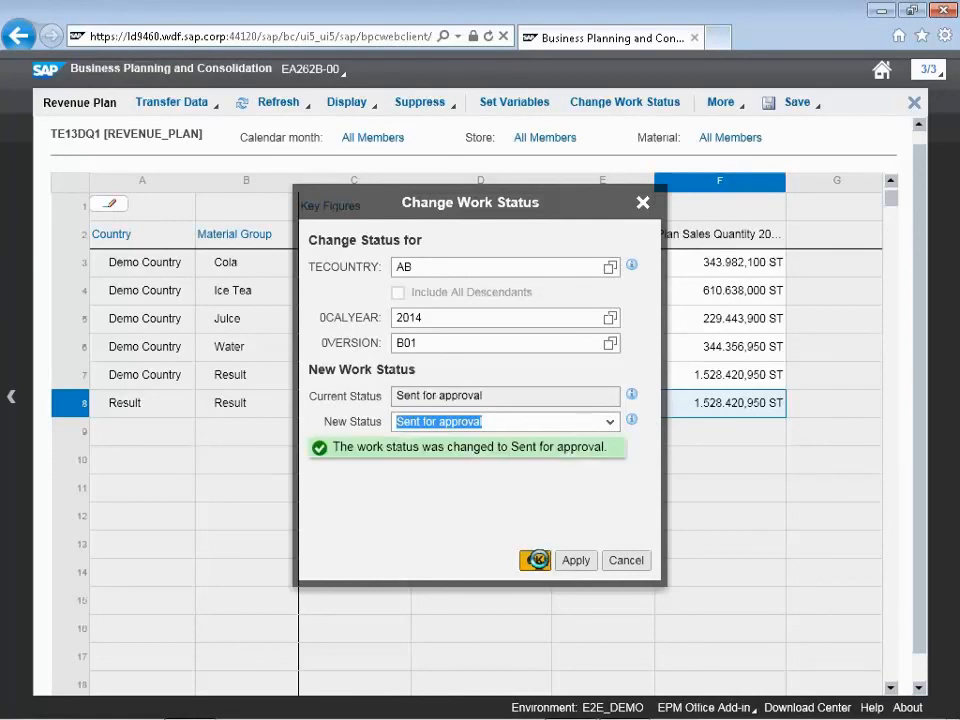